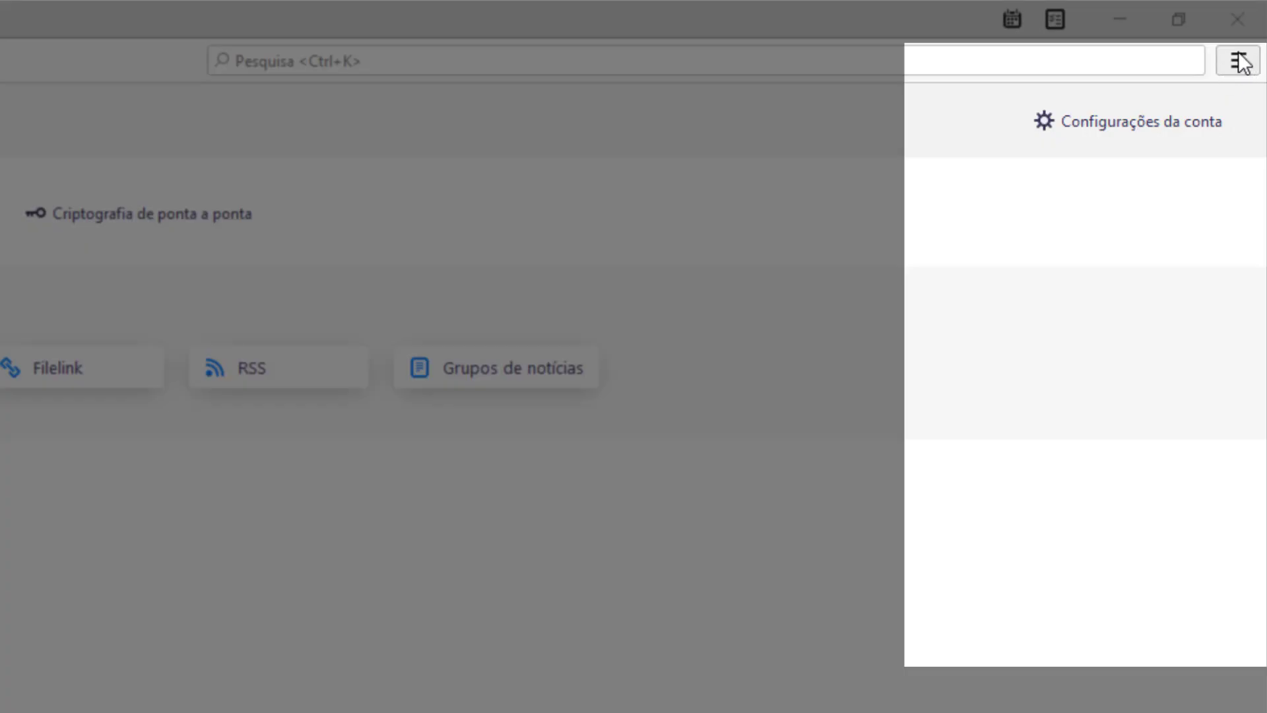
# From the ≡ menu, choose Novo > Conta de email existente... to start adding an account.
pyautogui.click(1239, 63)
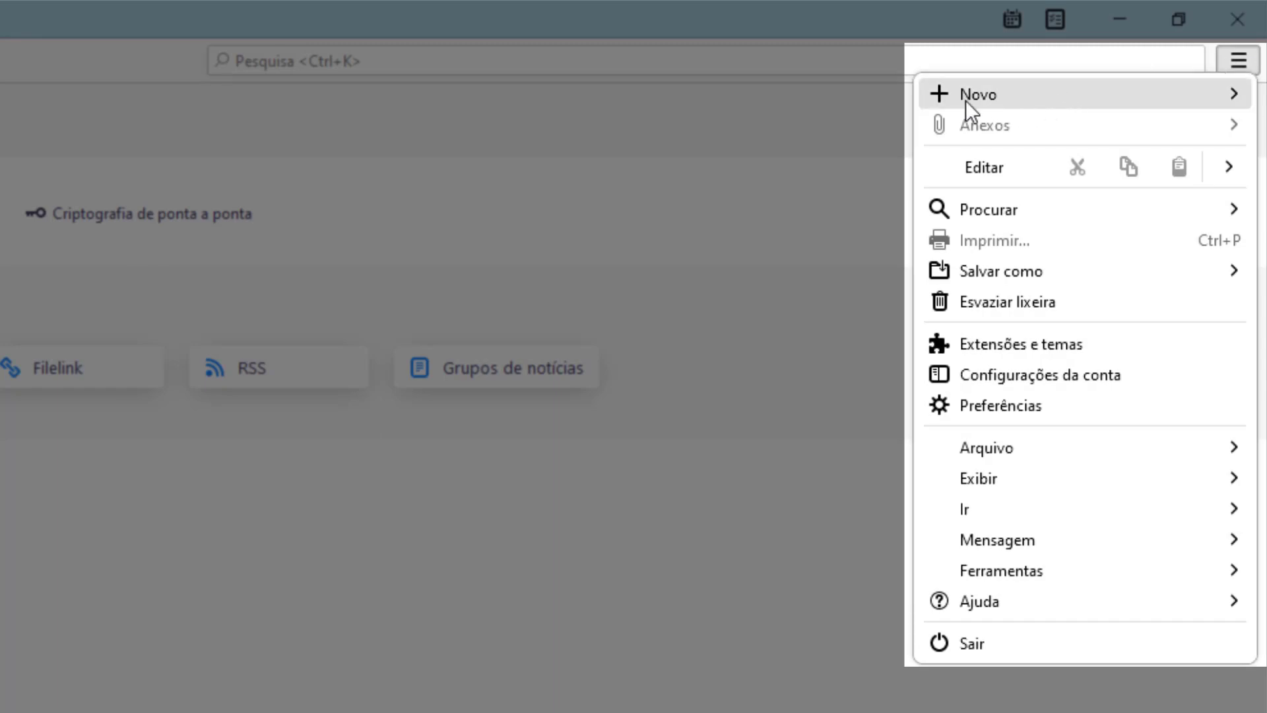
pyautogui.click(1007, 90)
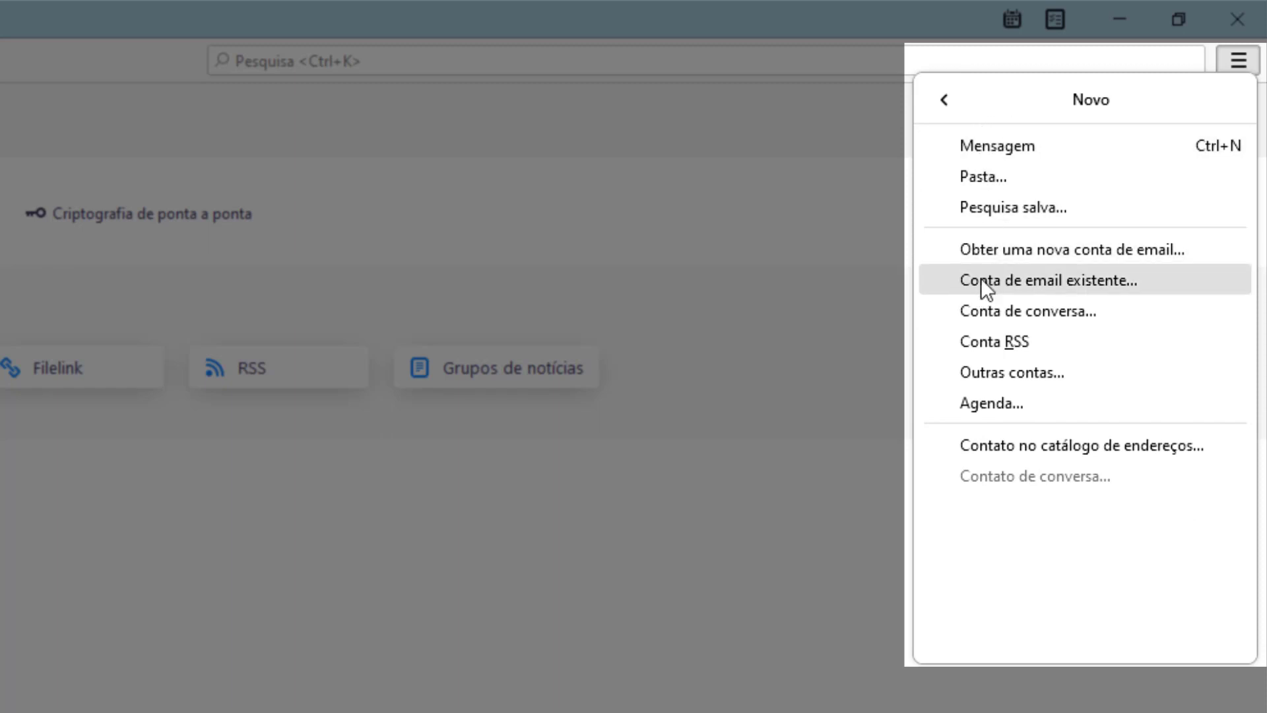
pyautogui.click(1029, 280)
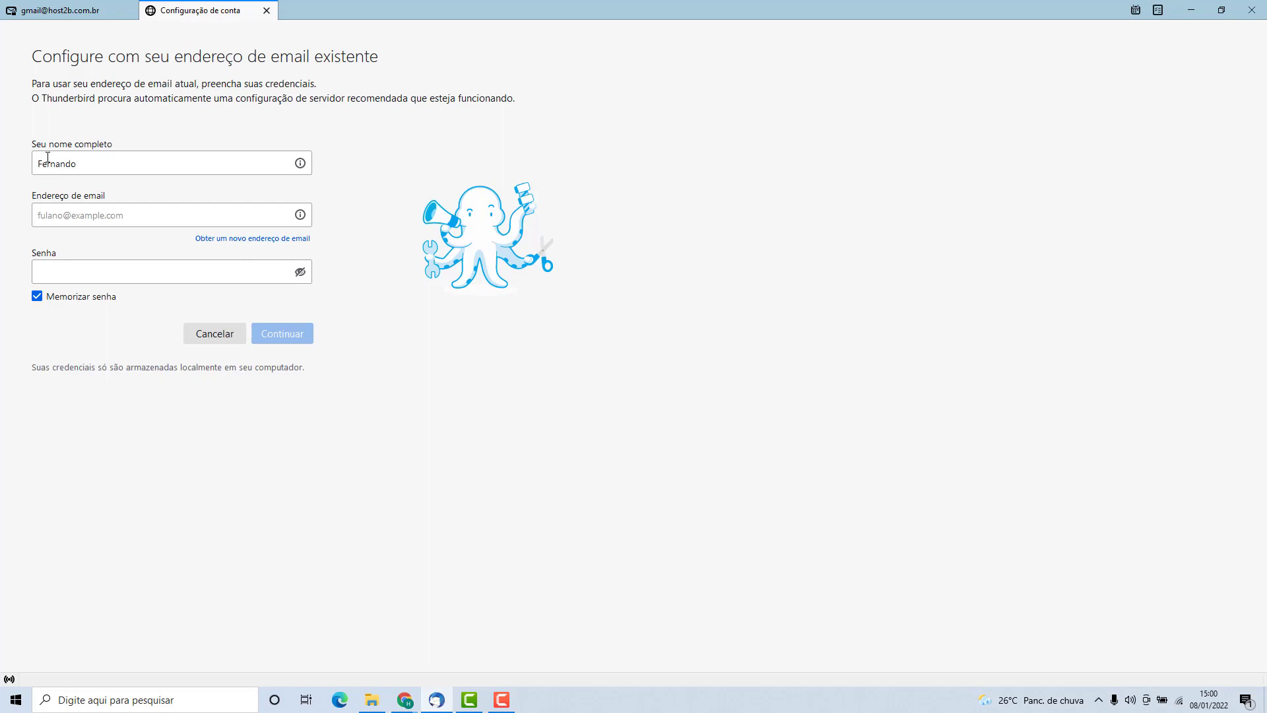
# Enter the account's e-mail address in Endereço de email and its password in Senha.
pyautogui.click(45, 205)
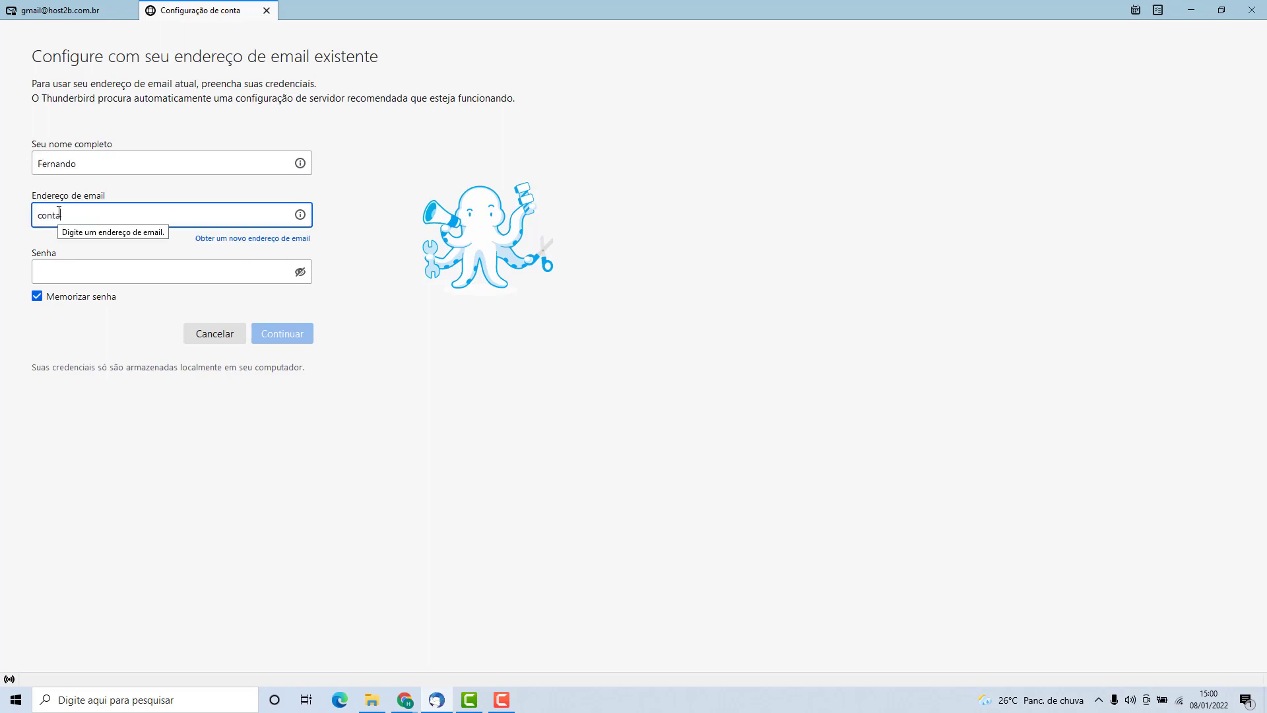
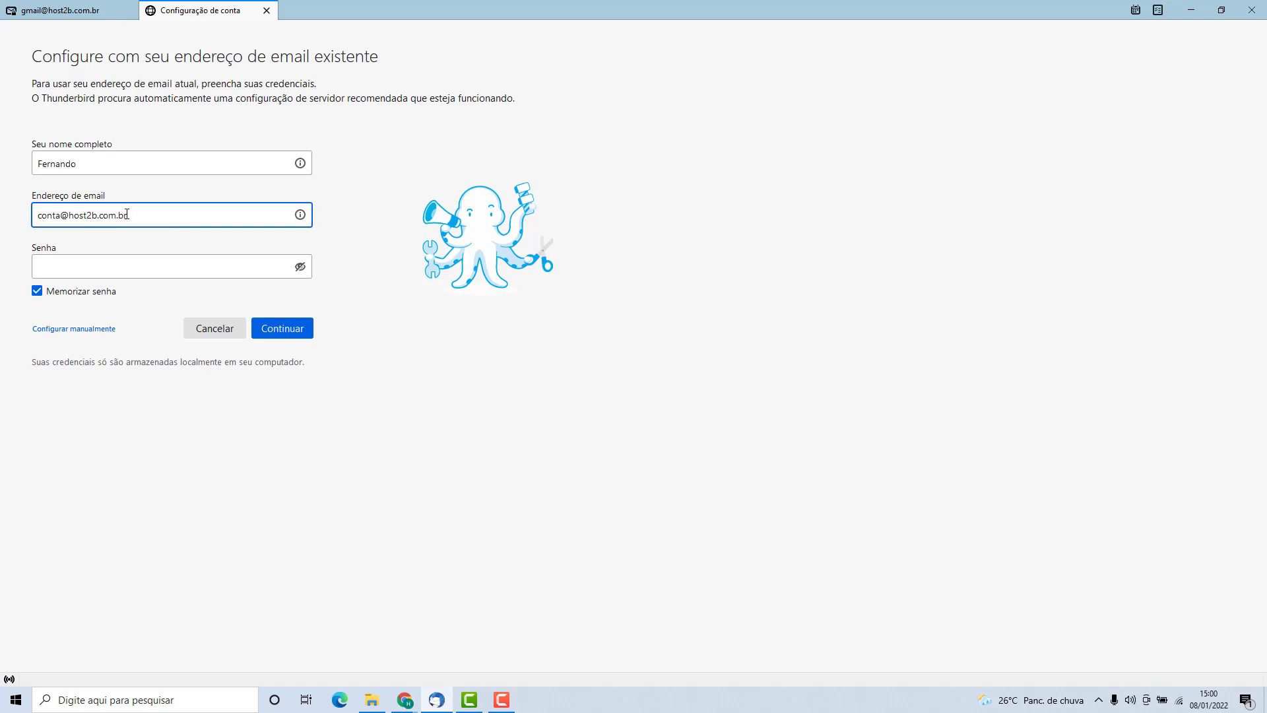
pyautogui.click(72, 265)
pyautogui.write('••••')
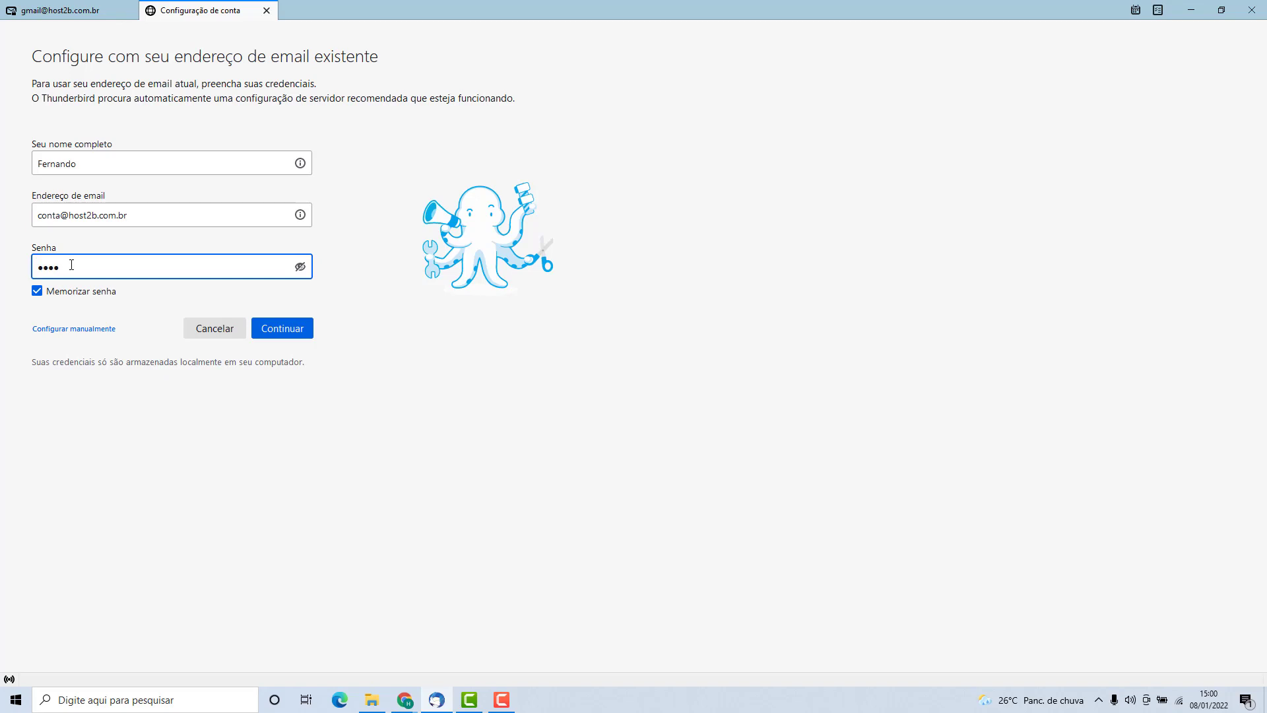
pyautogui.write('••••••••••••')
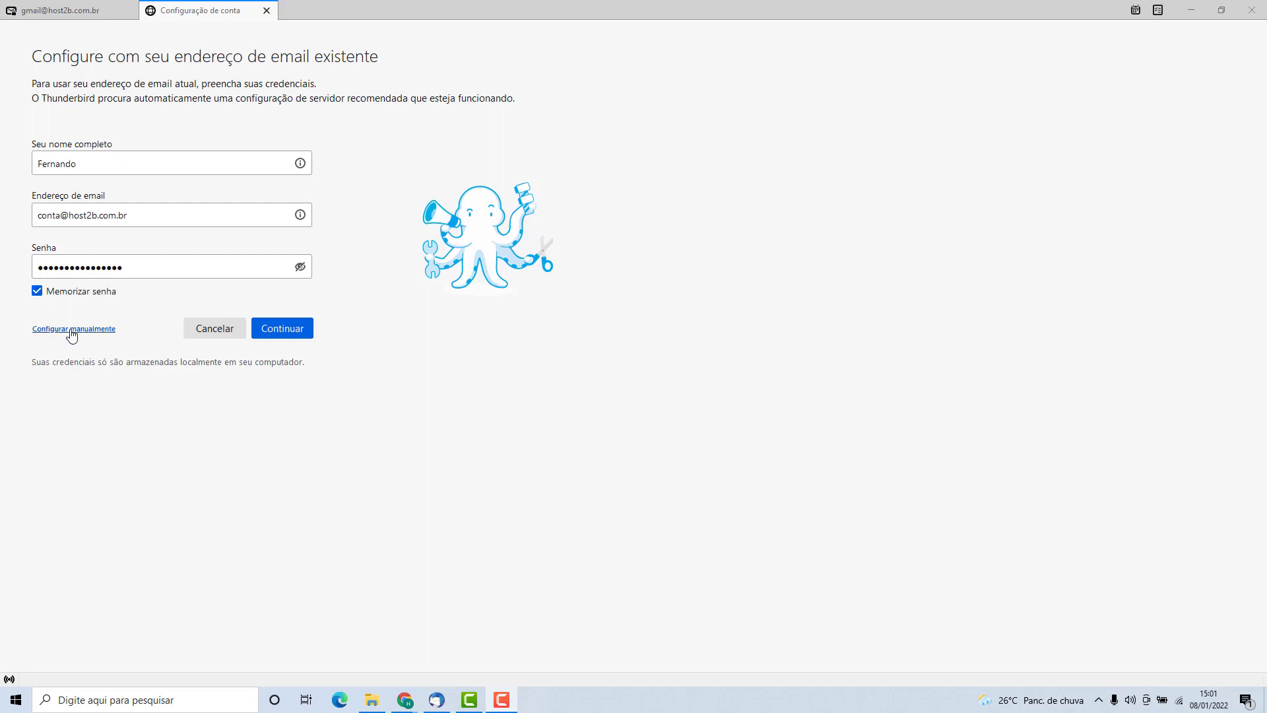
# Switch to Configurar manualmente and set the incoming IMAP port to 993.
pyautogui.click(72, 337)
pyautogui.scroll(-5, 66, 198)
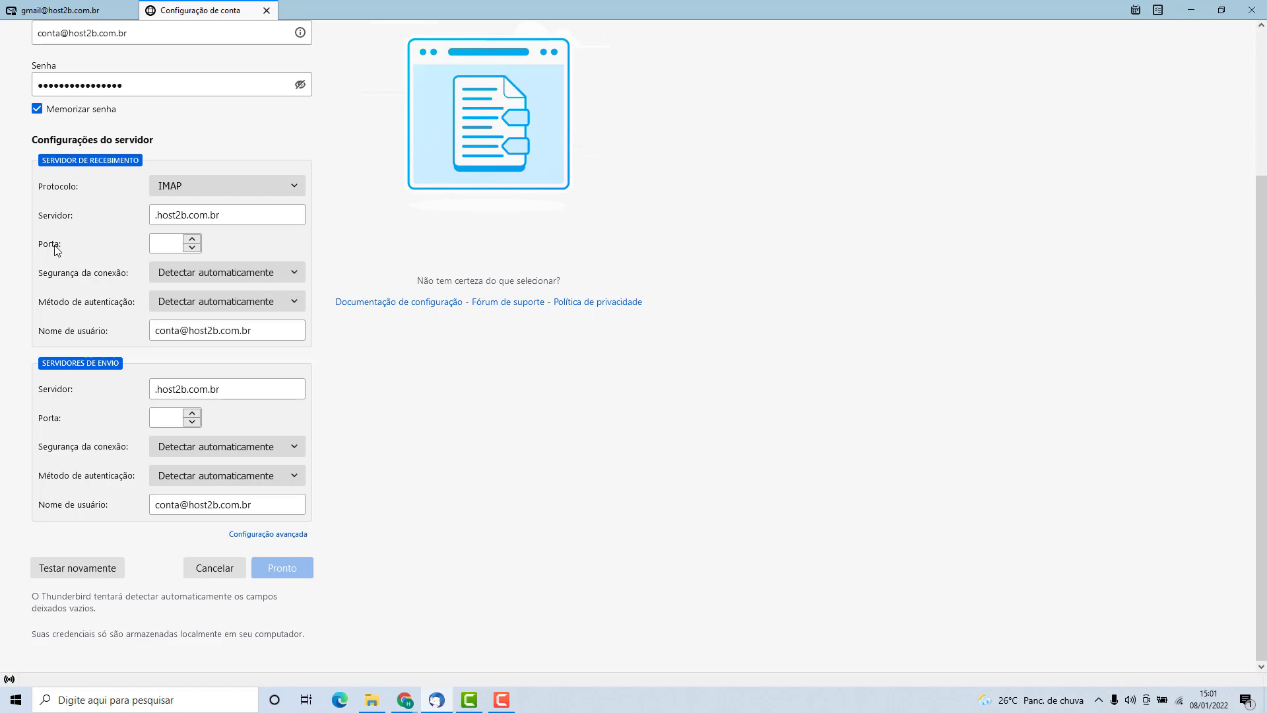
pyautogui.moveTo(57, 249)
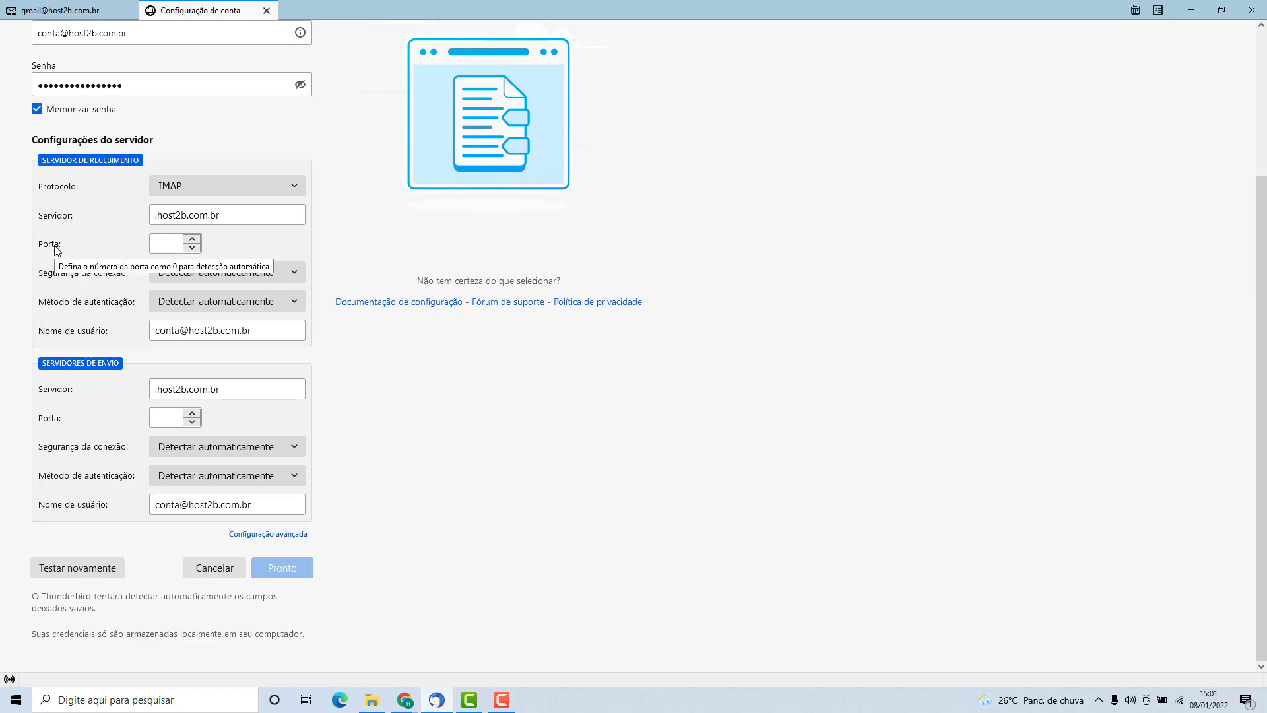
pyautogui.click(167, 242)
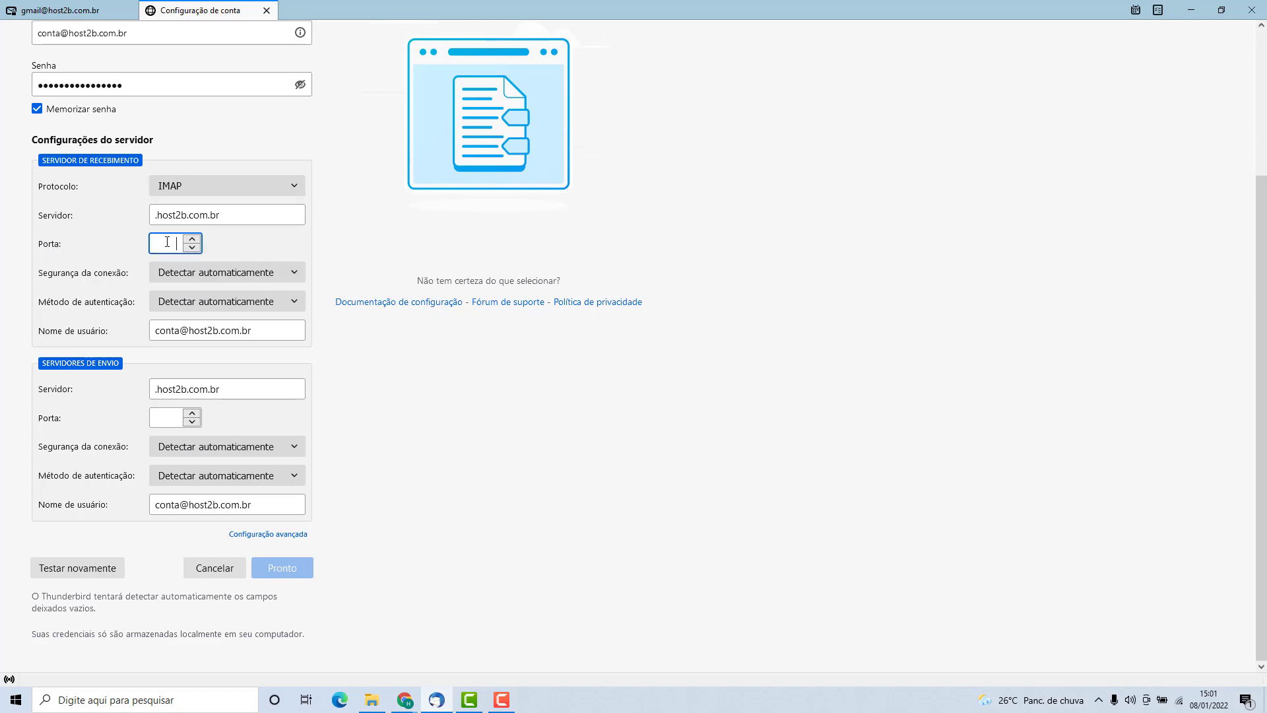
pyautogui.write('993')
pyautogui.click(102, 249)
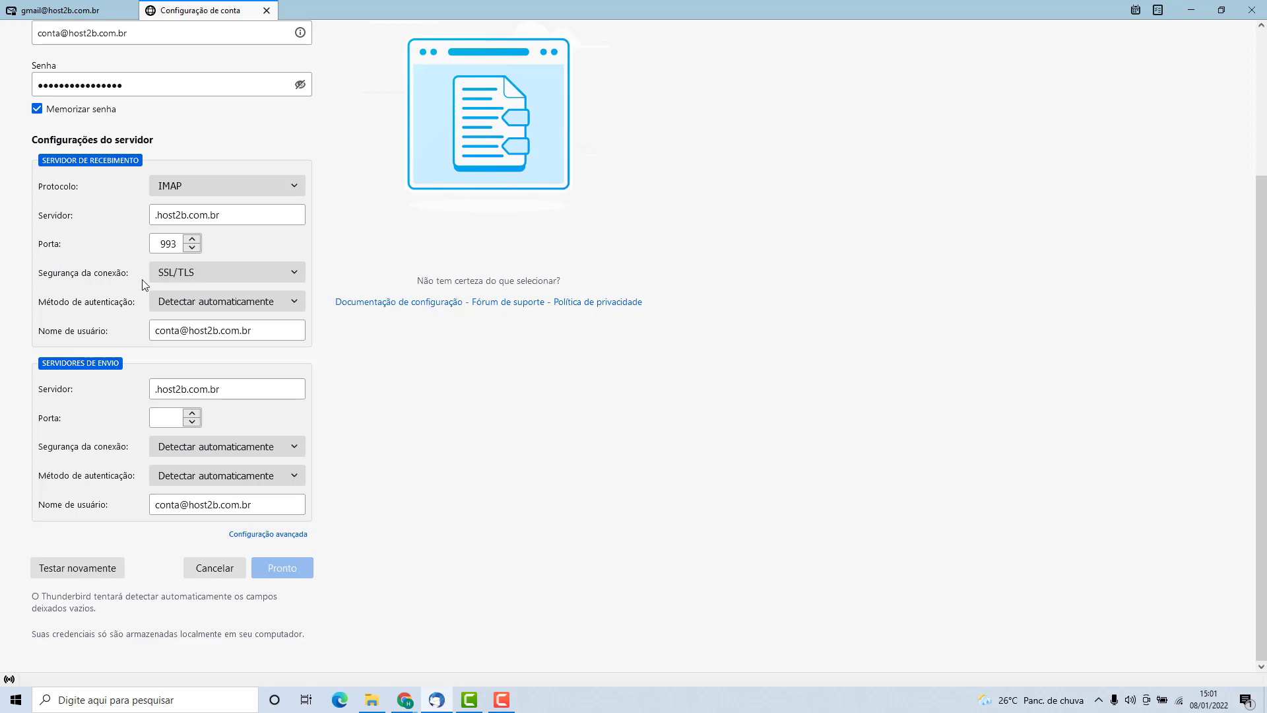
# Set incoming connection security to SSL/TLS and authentication to Senha normal.
pyautogui.click(178, 276)
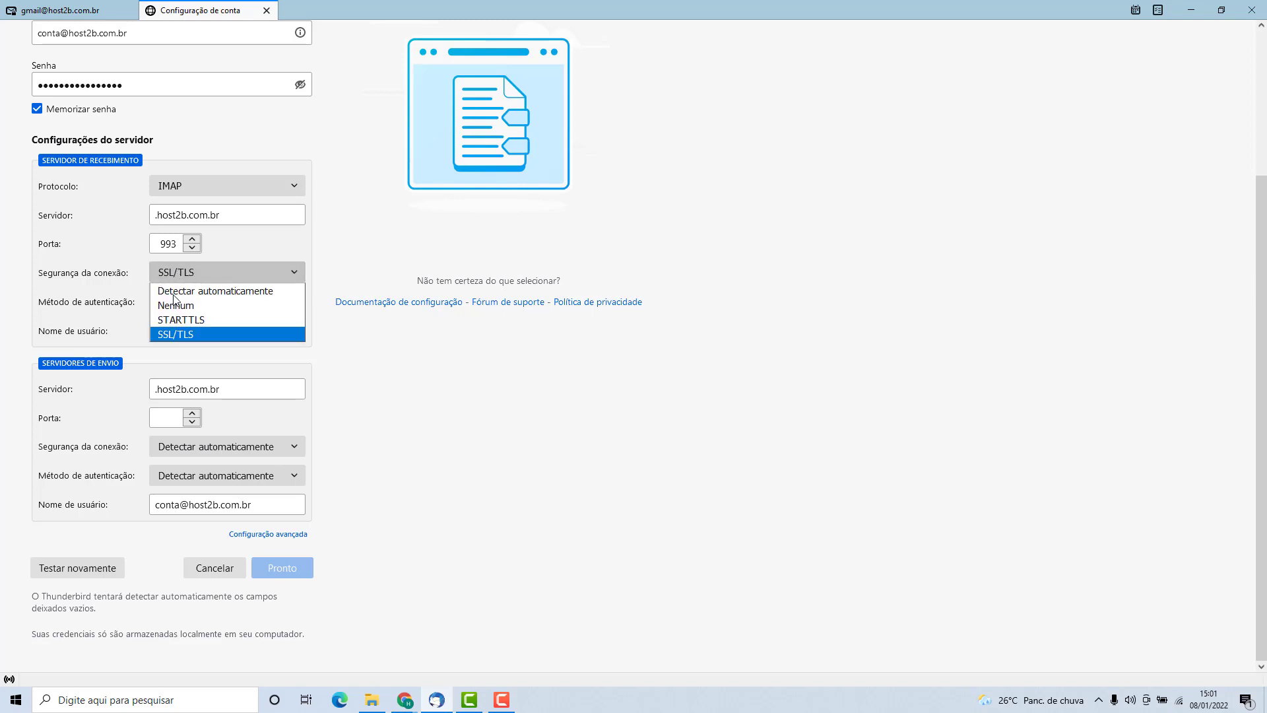
pyautogui.click(166, 334)
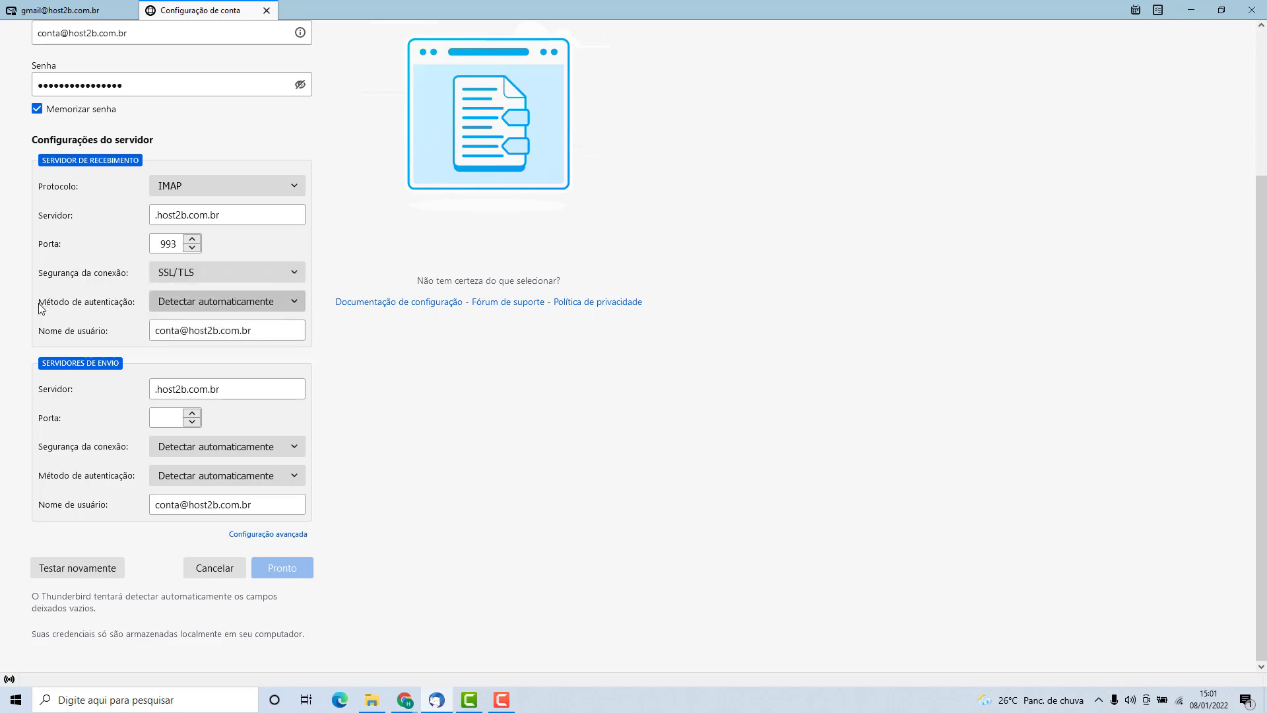
pyautogui.click(172, 306)
pyautogui.click(173, 328)
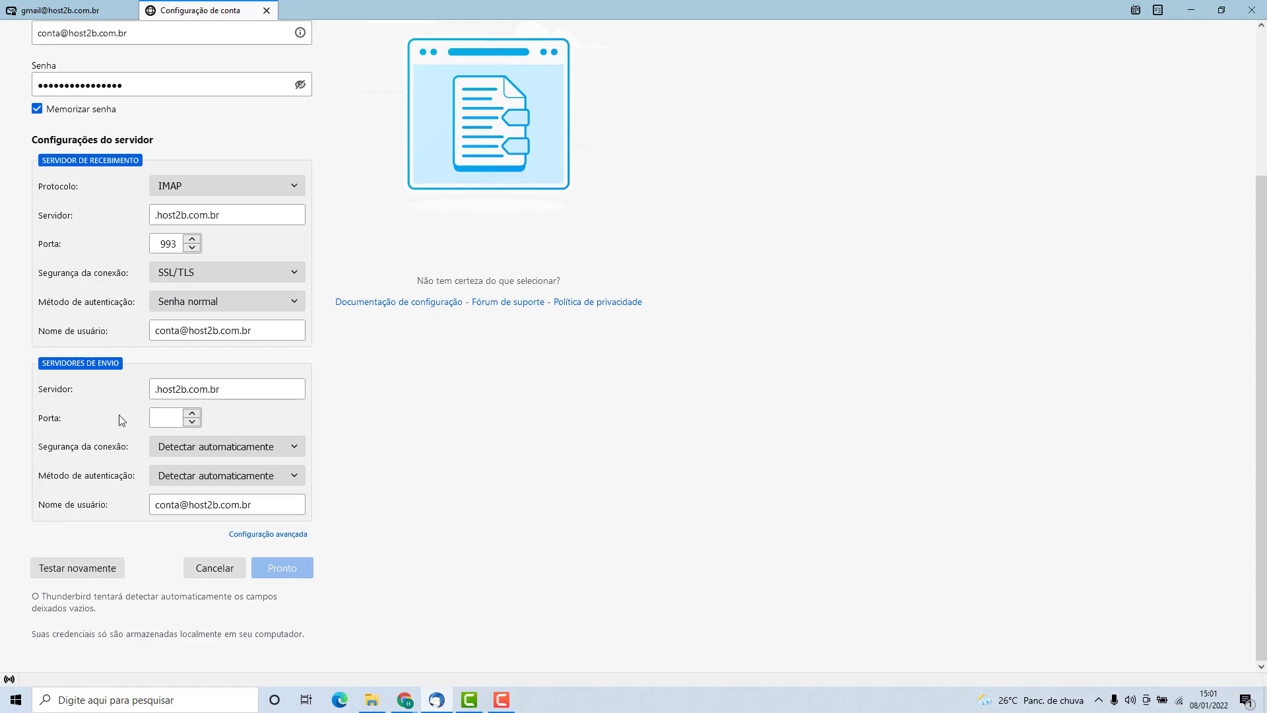
pyautogui.click(160, 419)
# Give the outgoing server port 587, STARTTLS security and Senha normal authentication.
pyautogui.write('587')
pyautogui.click(98, 429)
pyautogui.click(177, 452)
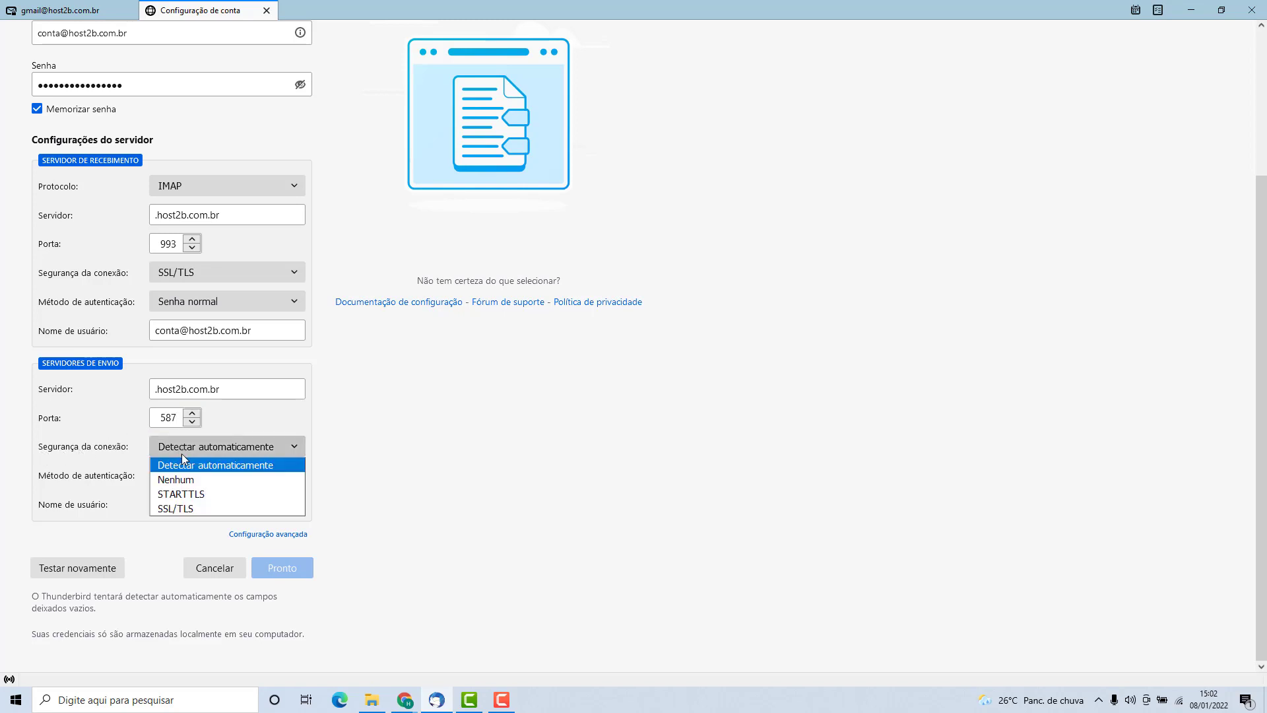
pyautogui.click(177, 494)
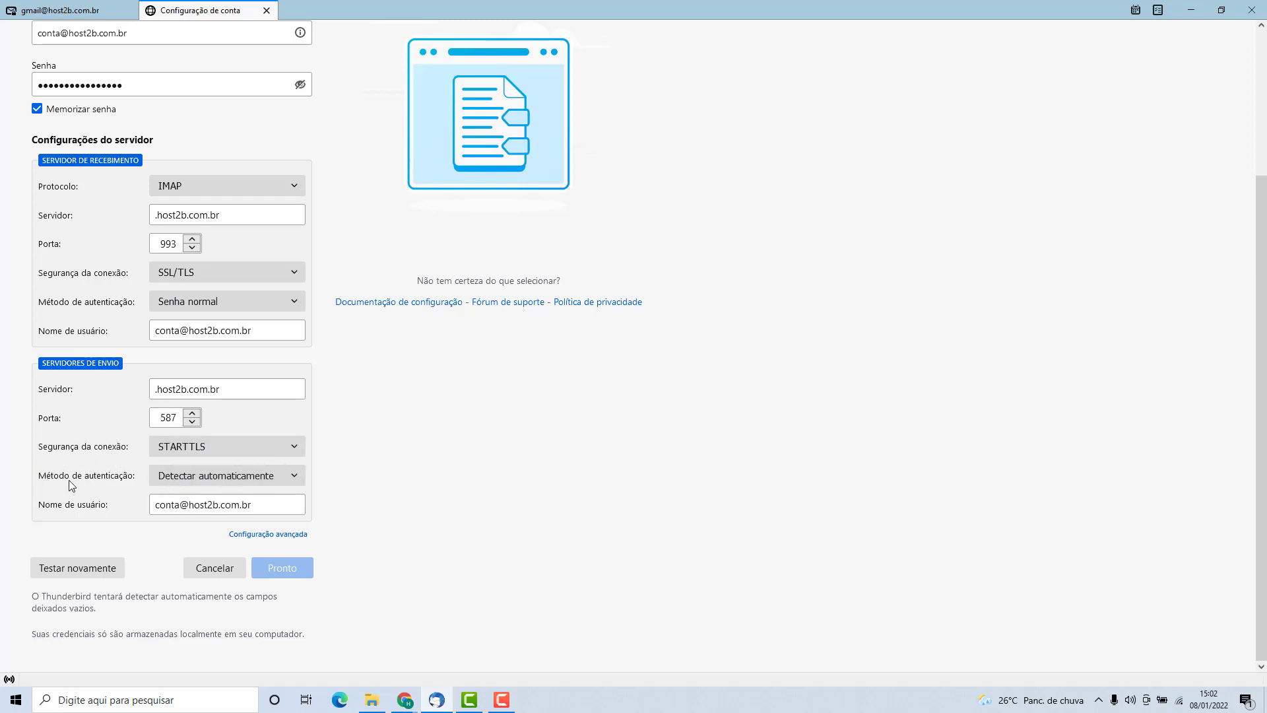
pyautogui.click(176, 481)
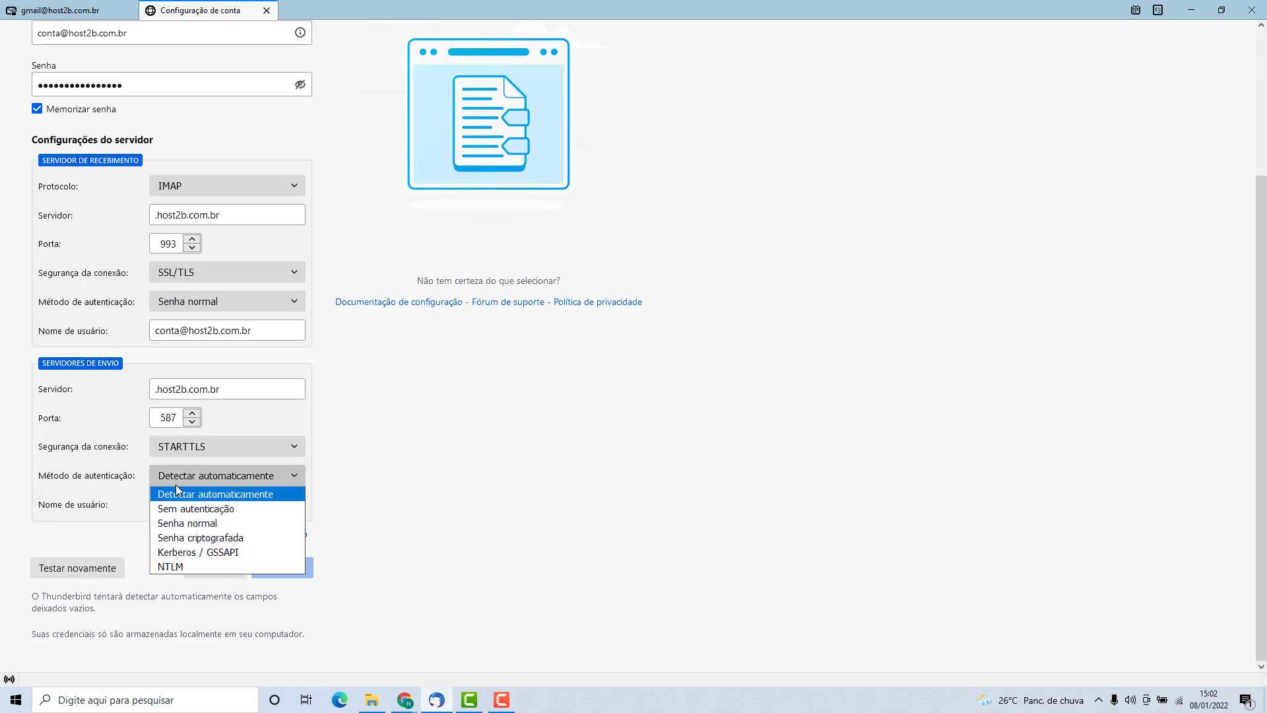
pyautogui.click(172, 523)
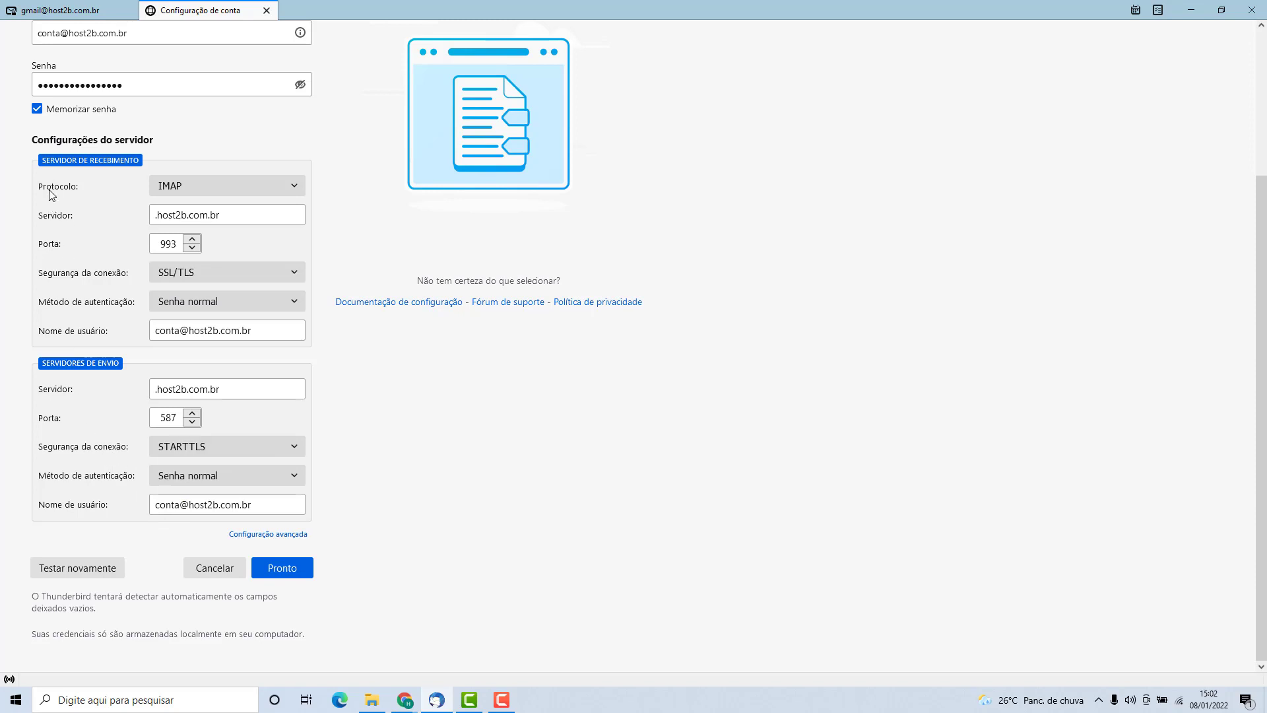
# Replace both the incoming and outgoing Servidor host names with mail.host2b.com.br.
pyautogui.click(153, 218)
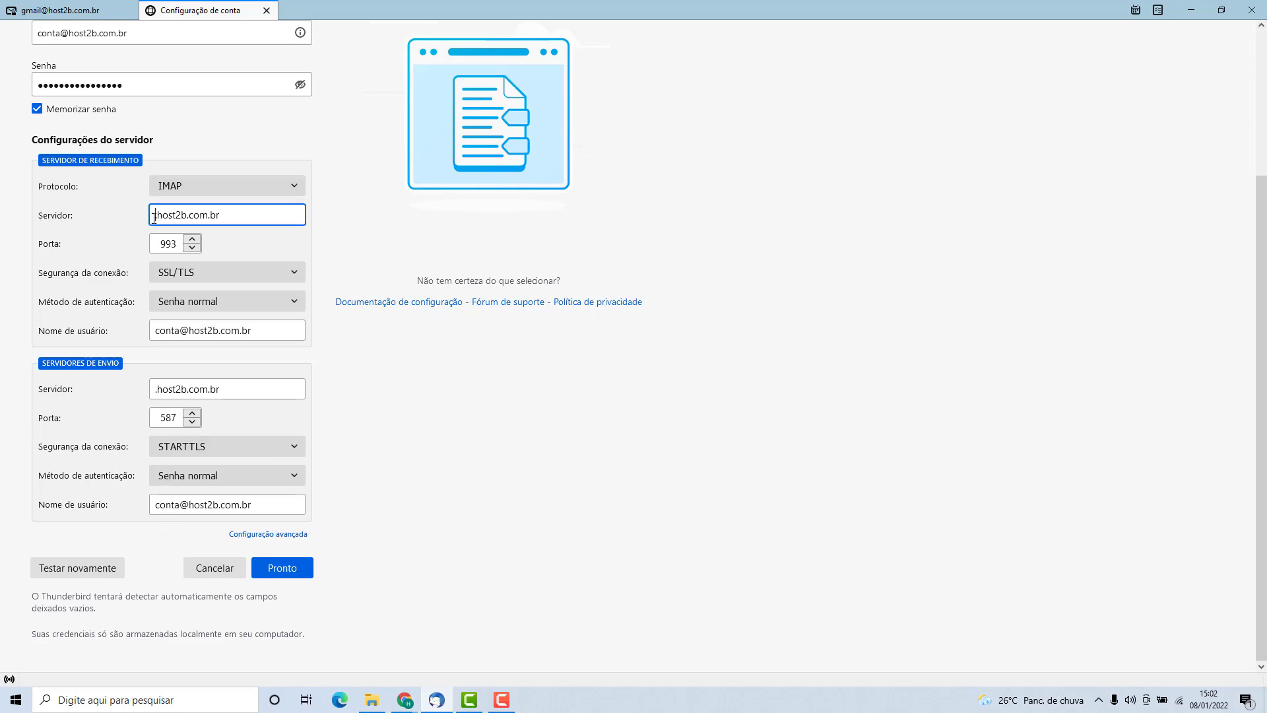
pyautogui.tripleClick(169, 217)
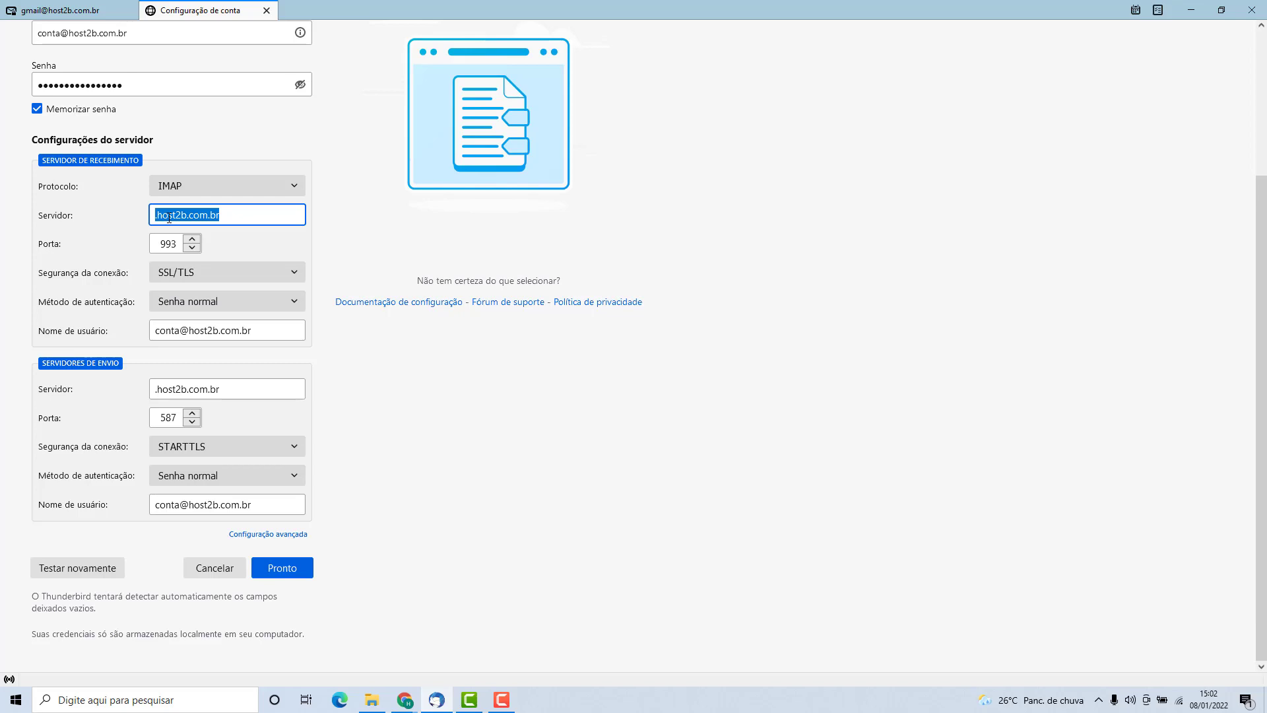
pyautogui.write('ma')
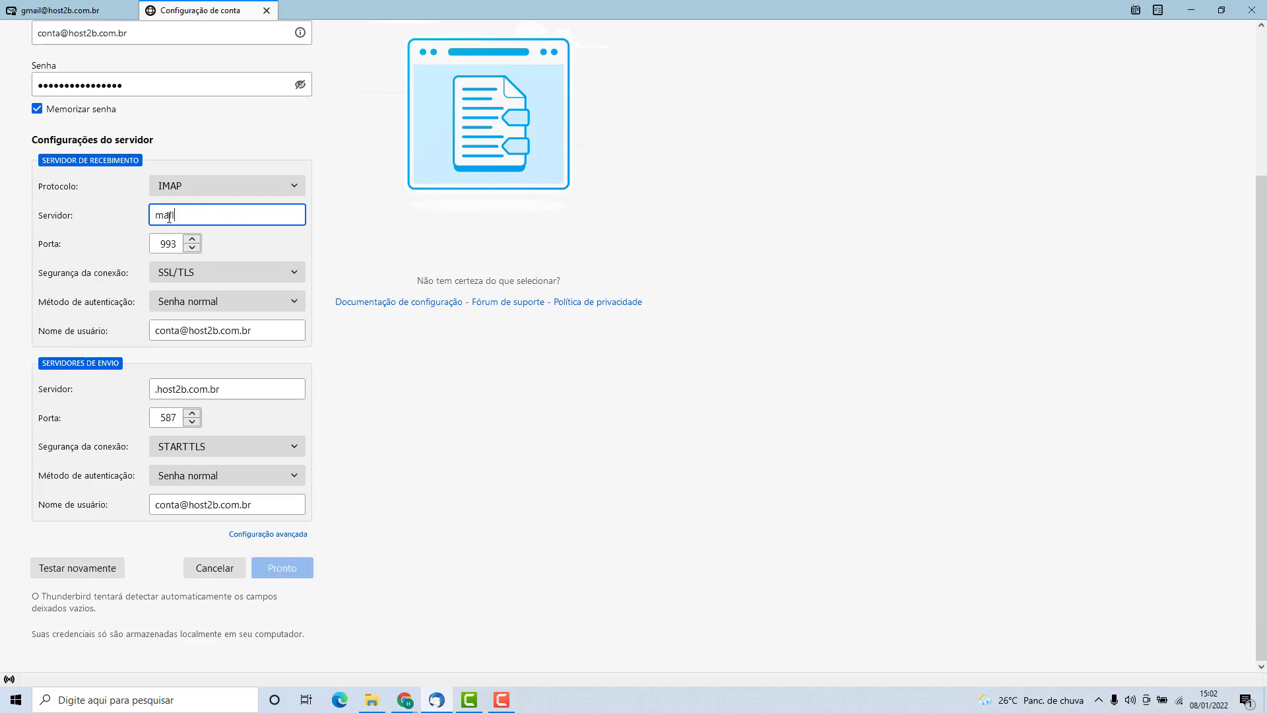
pyautogui.write('il.host2b.com.br')
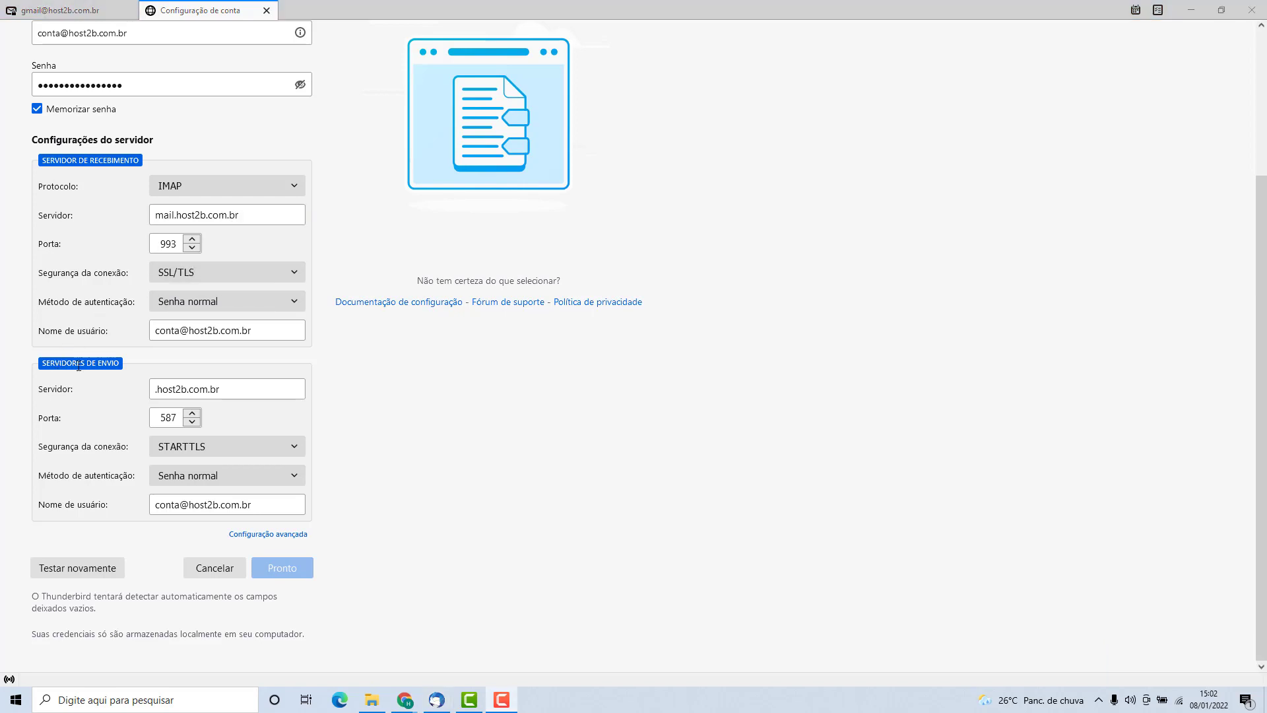
pyautogui.tripleClick(192, 392)
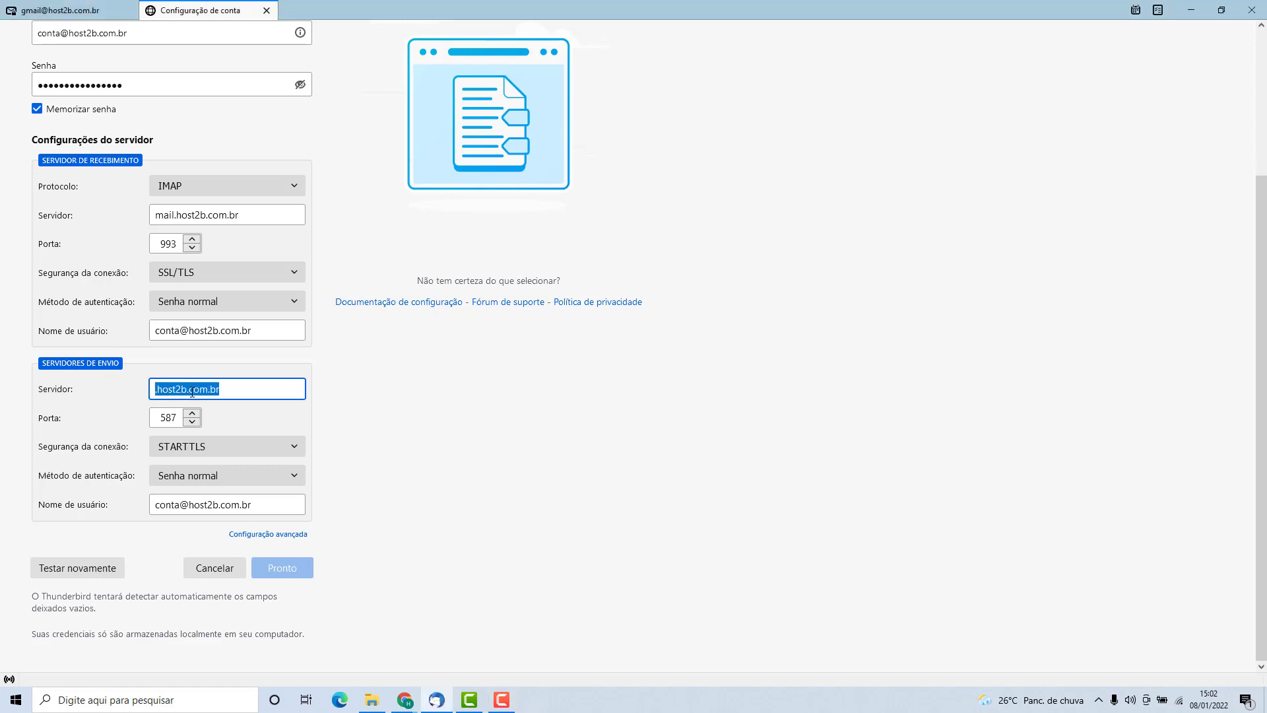
pyautogui.write('m')
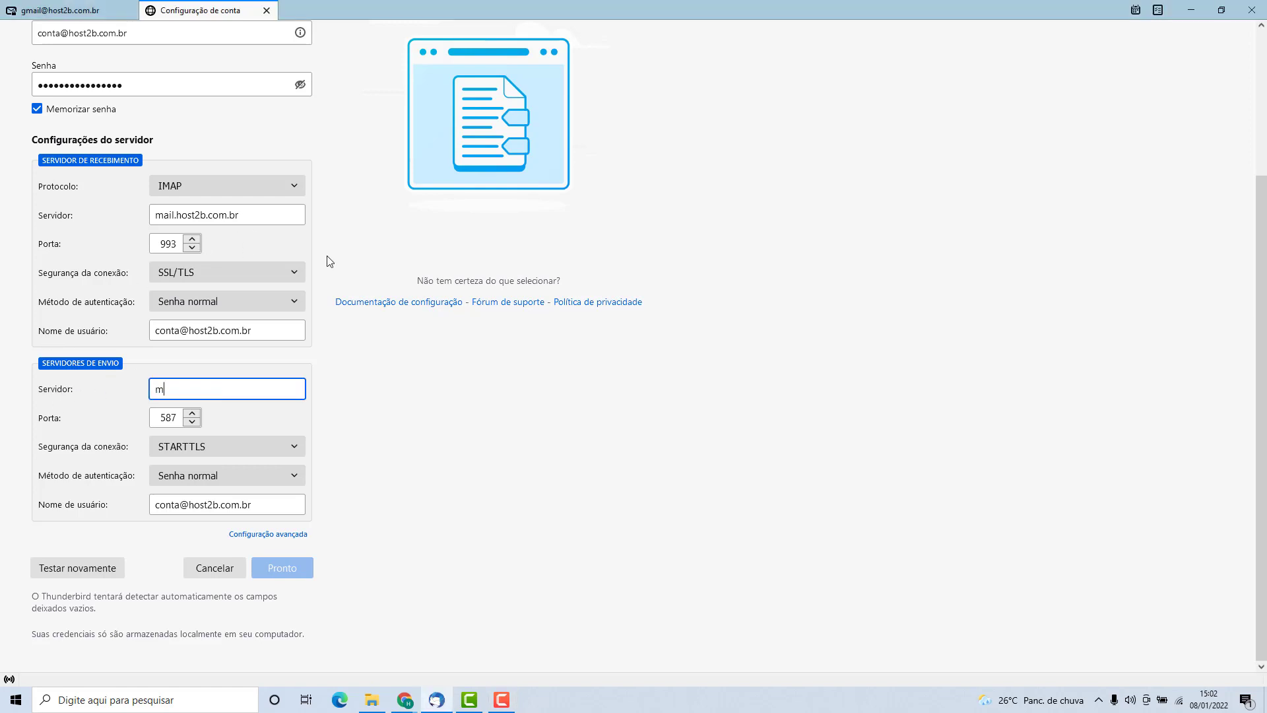
pyautogui.write('ail.host2b.com.br')
pyautogui.click(113, 406)
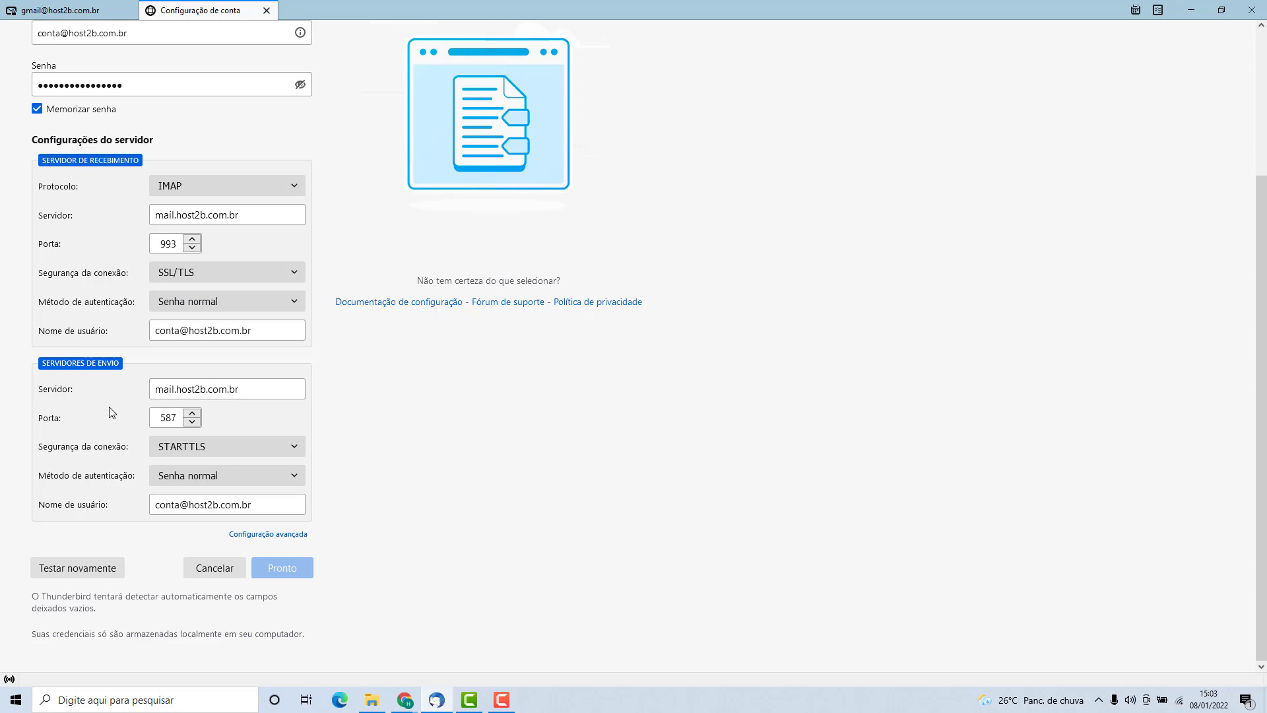
# Re-test the server settings with Testar novamente, then create the account with Pronto.
pyautogui.click(77, 574)
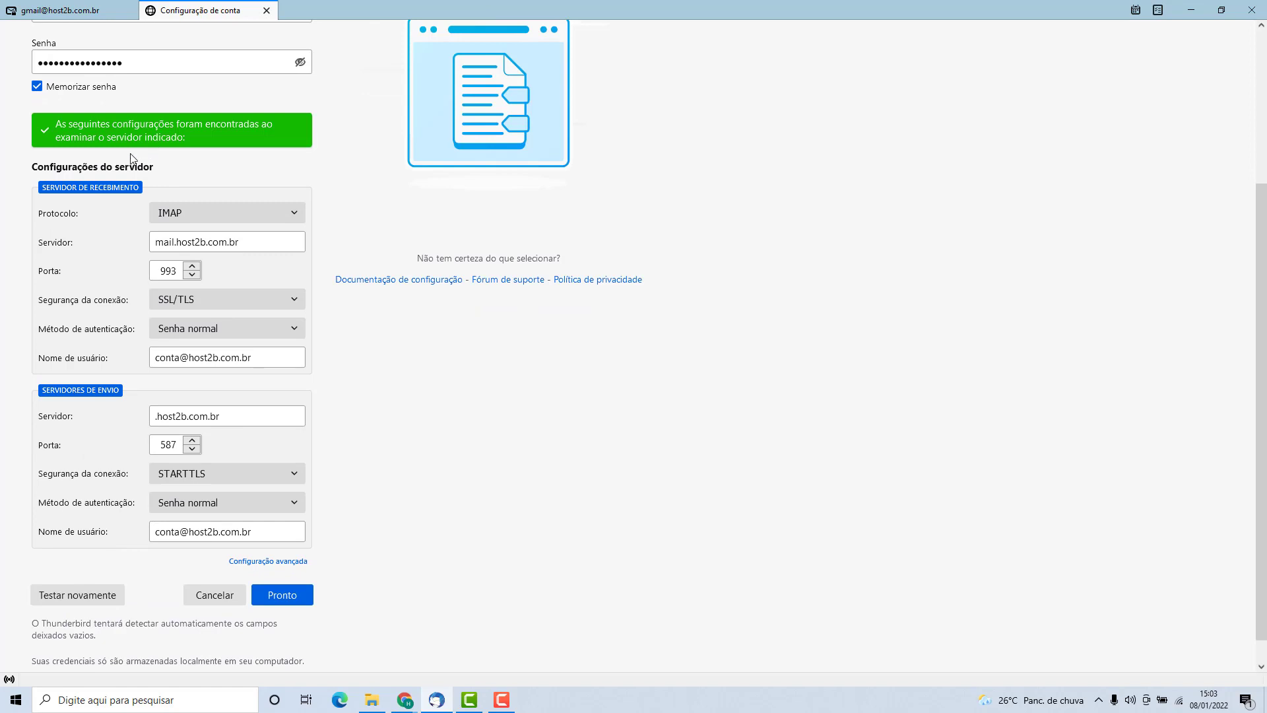
pyautogui.click(286, 602)
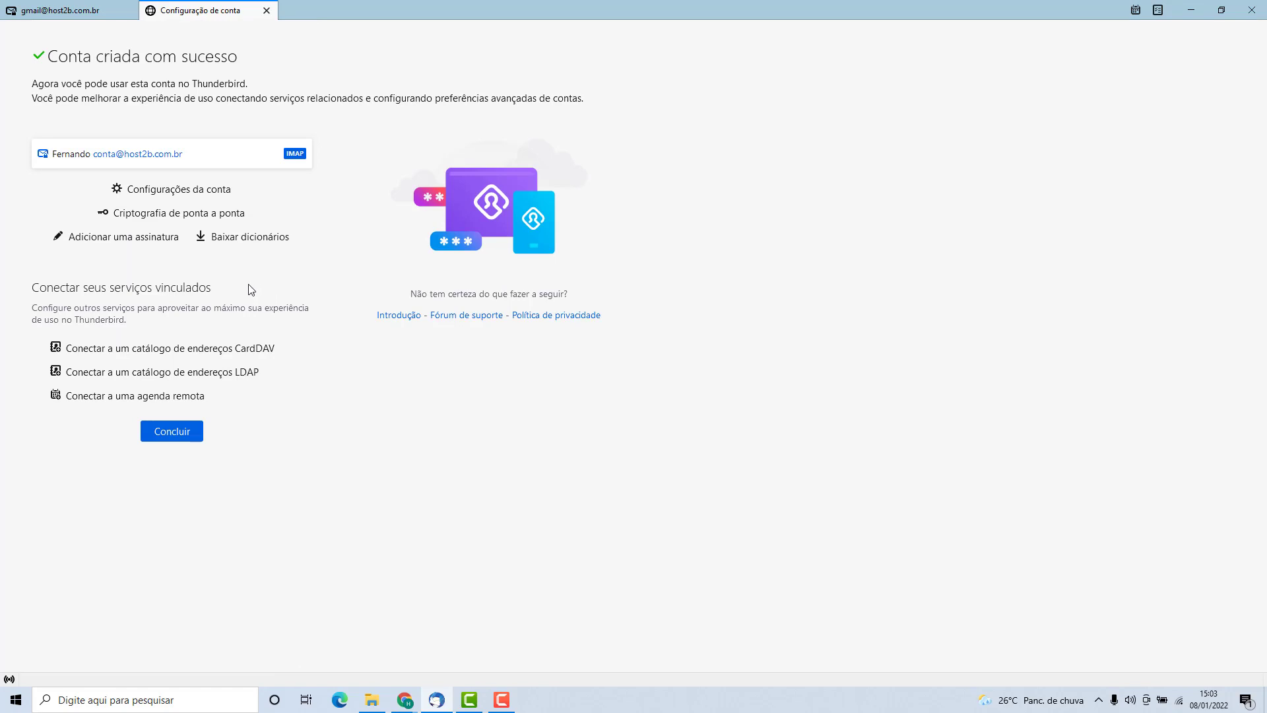
# Close the setup with Concluir and select the new account in the folder pane.
pyautogui.click(172, 431)
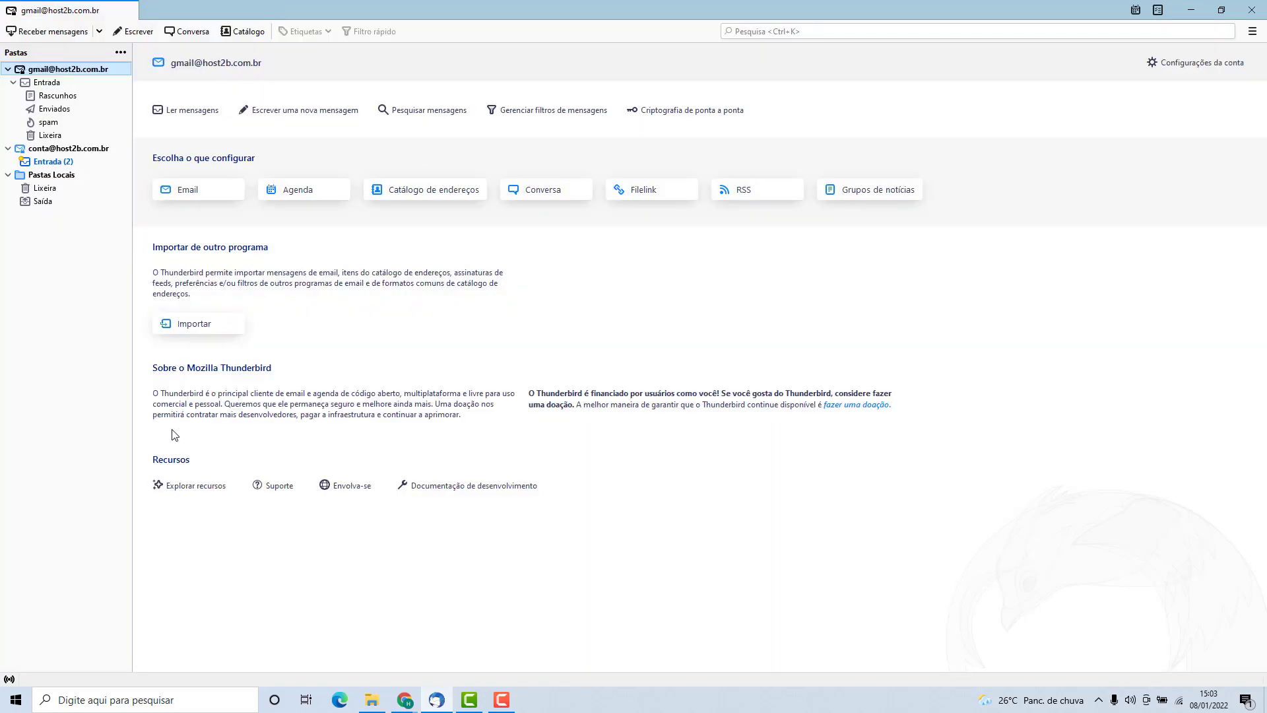
pyautogui.click(63, 151)
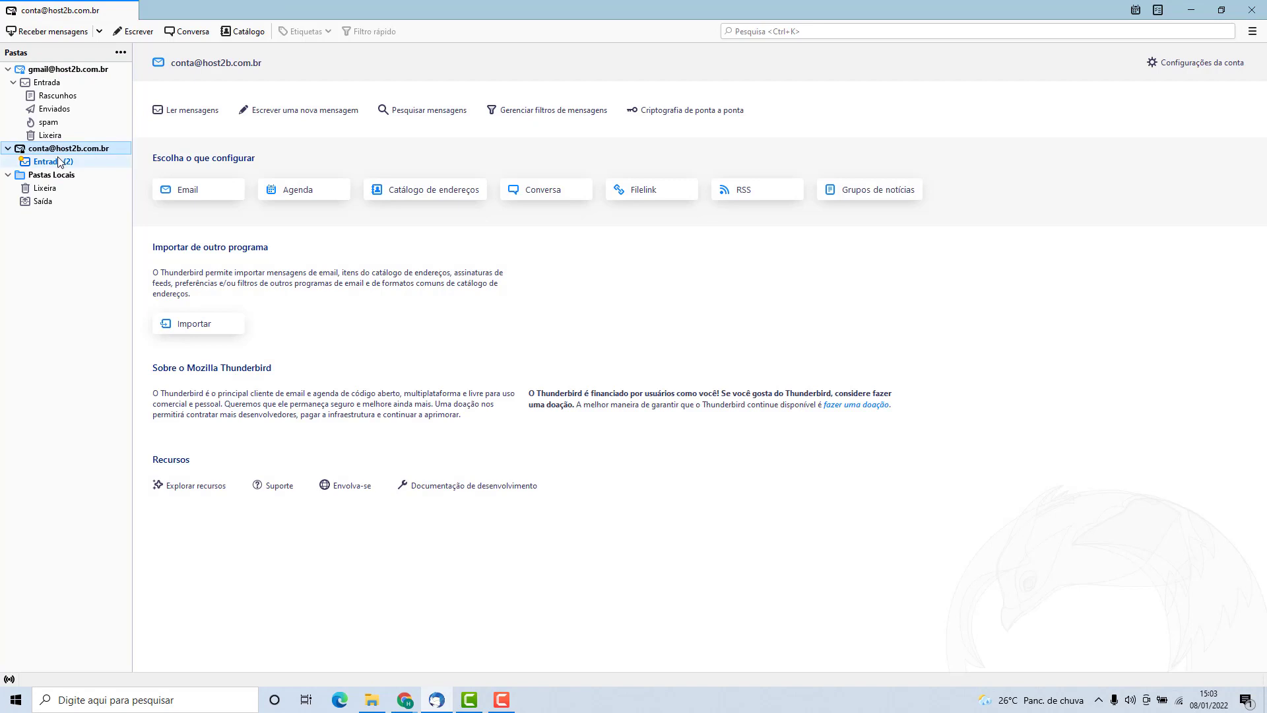